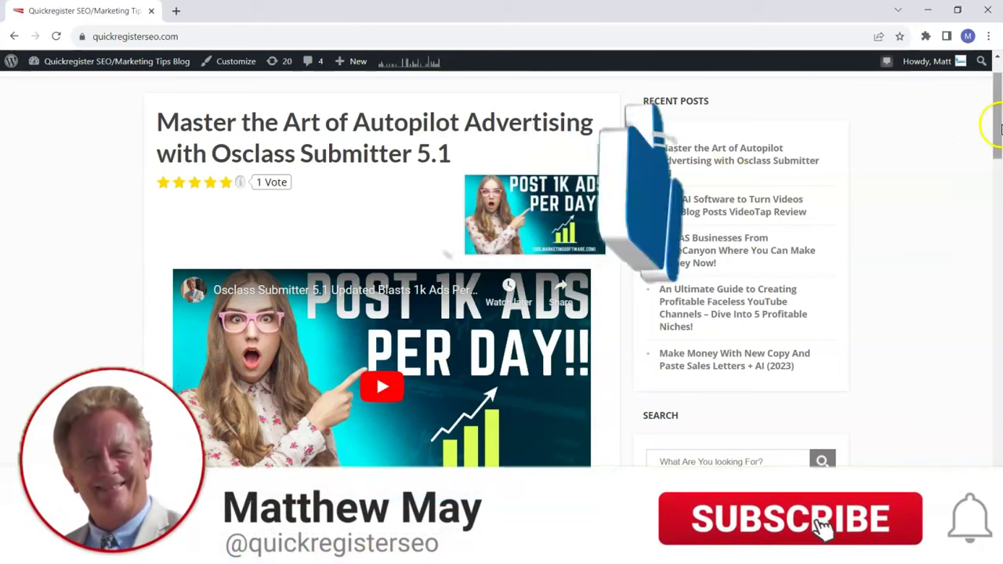
- Open the embedded Osclass Submitter 5.1 video on YouTube, pause it at the start, and show its share link
{"action": "scroll", "coordinate": [998, 117], "scroll_direction": "up", "scroll_amount": 1}
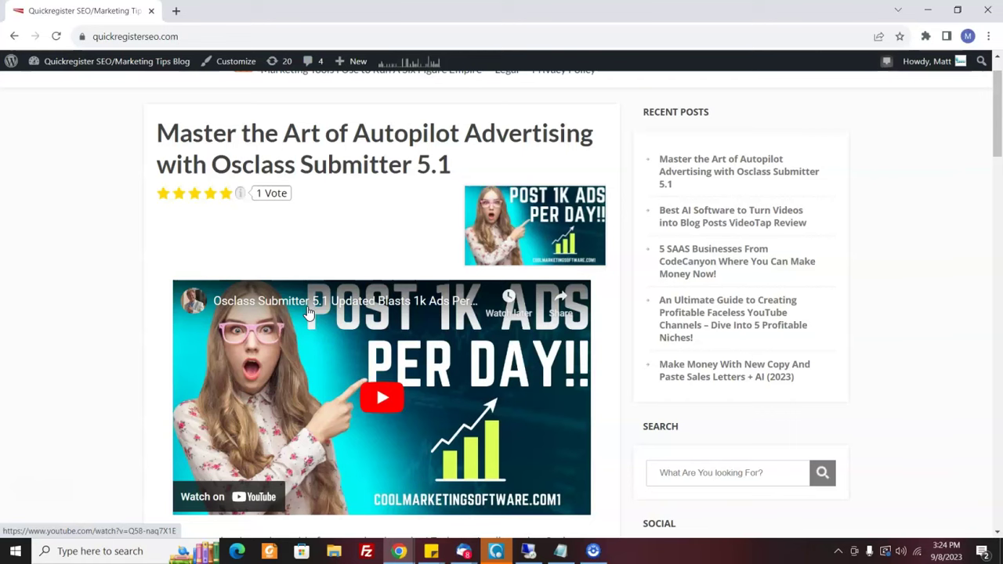
{"action": "left_click_drag", "start_coordinate": [995, 116], "coordinate": [998, 140]}
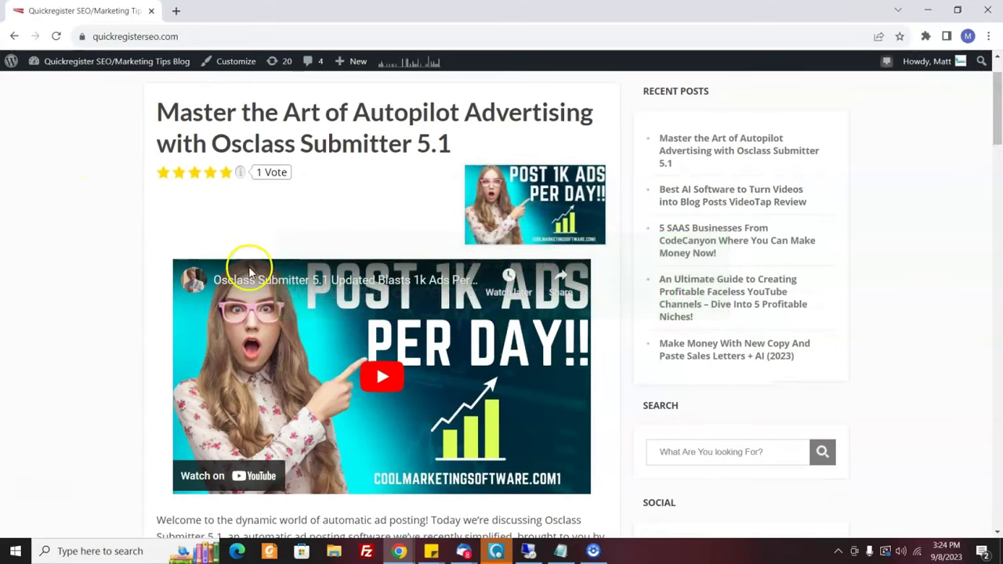
{"action": "left_click", "coordinate": [271, 286]}
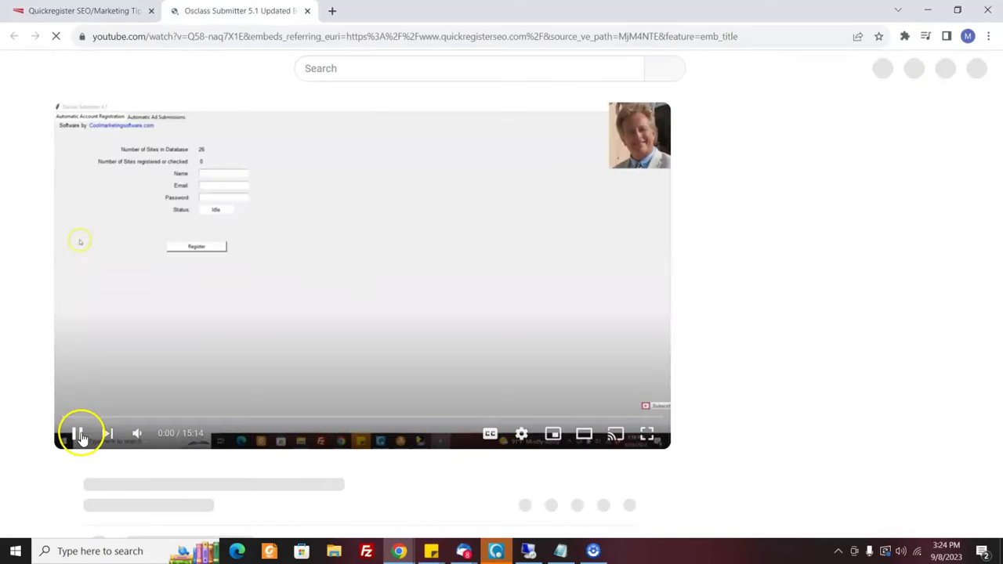
{"action": "left_click", "coordinate": [81, 436]}
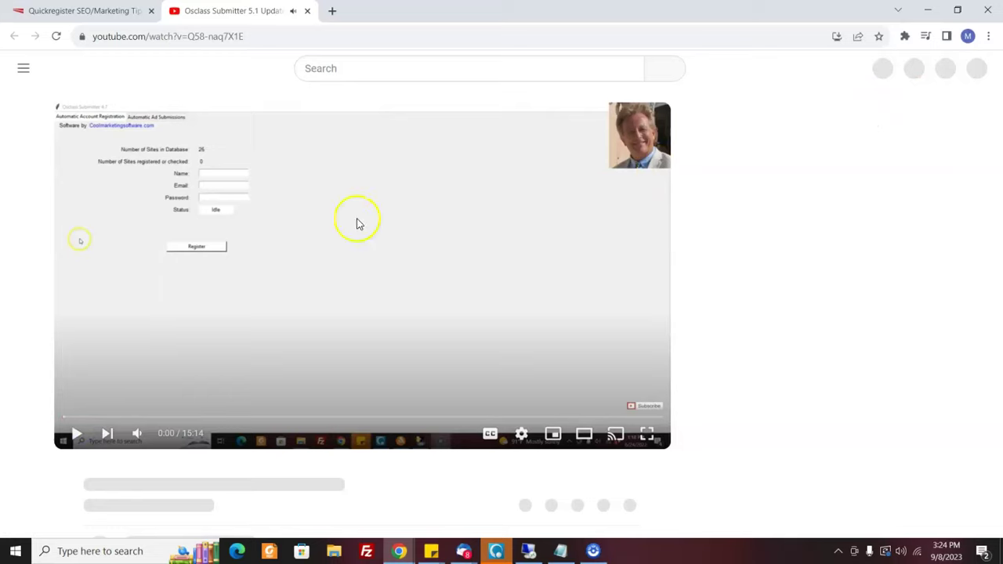
{"action": "scroll", "coordinate": [999, 286], "scroll_direction": "down", "scroll_amount": 3}
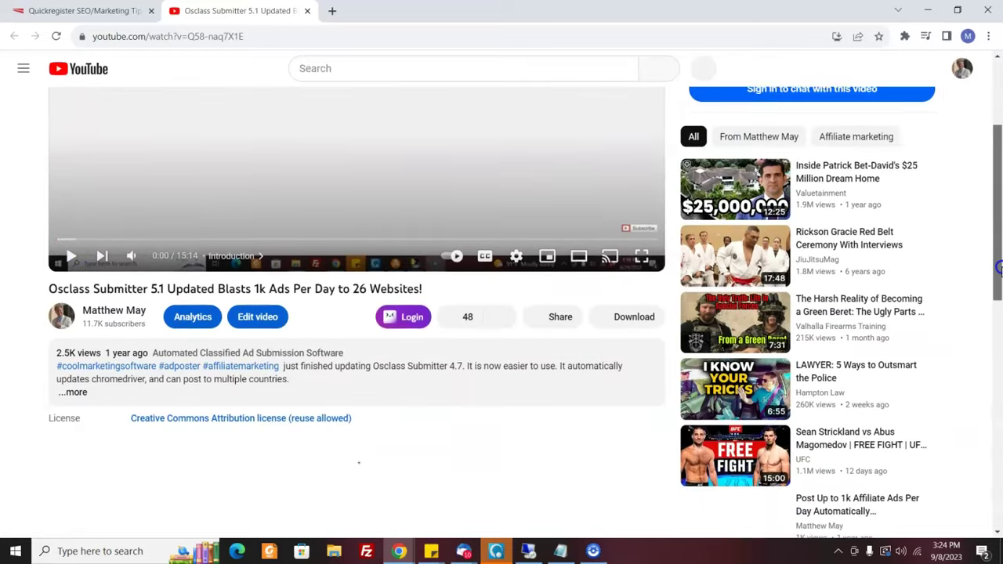
{"action": "scroll", "coordinate": [995, 286], "scroll_direction": "up", "scroll_amount": 1}
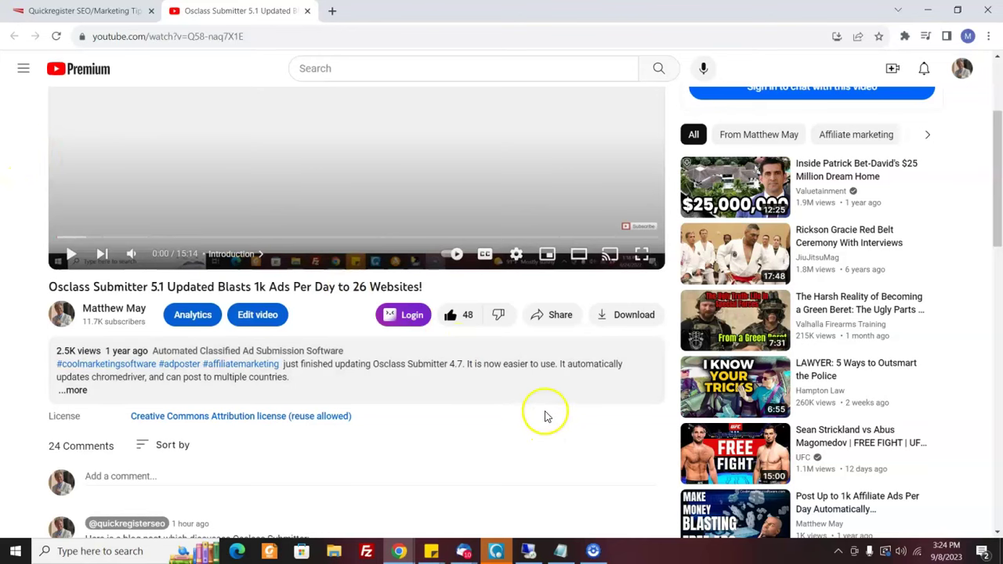
{"action": "left_click", "coordinate": [559, 321]}
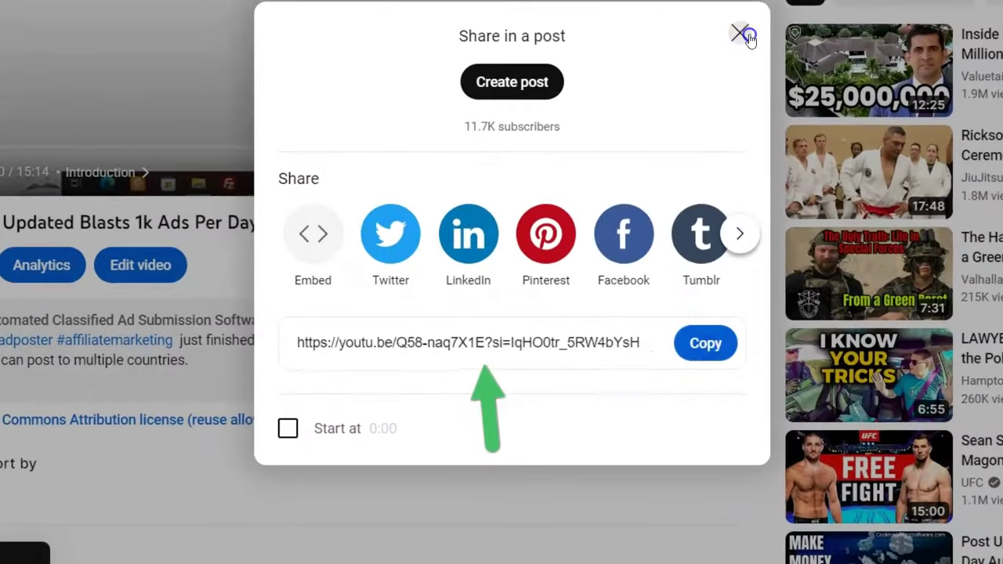
- Close YouTube's share dialog after copying the video's youtu.be link
{"action": "left_click", "coordinate": [740, 33]}
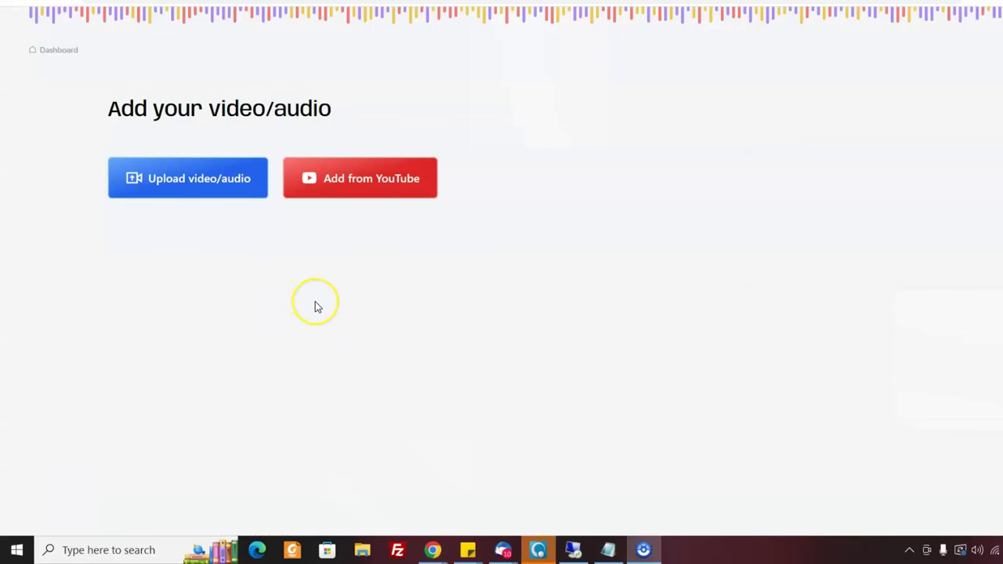
- Add a video from YouTube in VideoTap by pasting the Osclass Submitter link
{"action": "left_click", "coordinate": [384, 193]}
{"action": "left_click", "coordinate": [242, 250]}
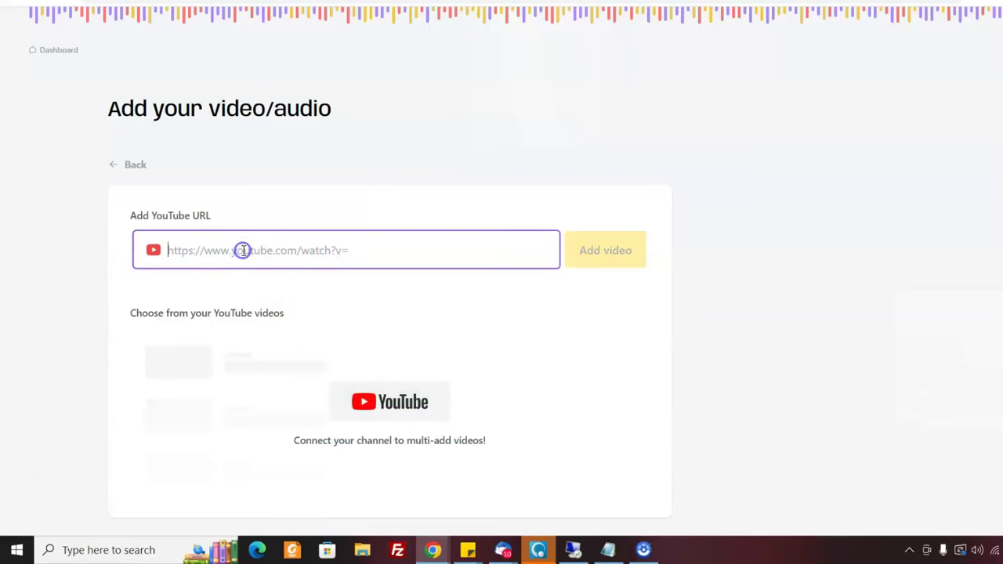
{"action": "key", "text": "ctrl+v"}
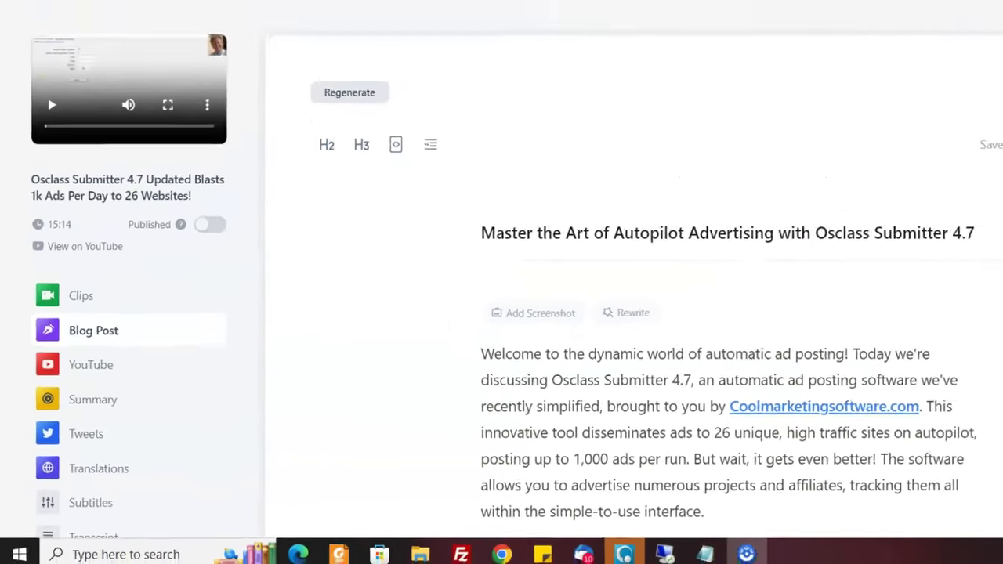
- Read through the 'Master the Art of Autopilot Advertising' post, then open 'Export your blog post'
{"action": "scroll", "coordinate": [374, 253], "scroll_direction": "down", "scroll_amount": 1}
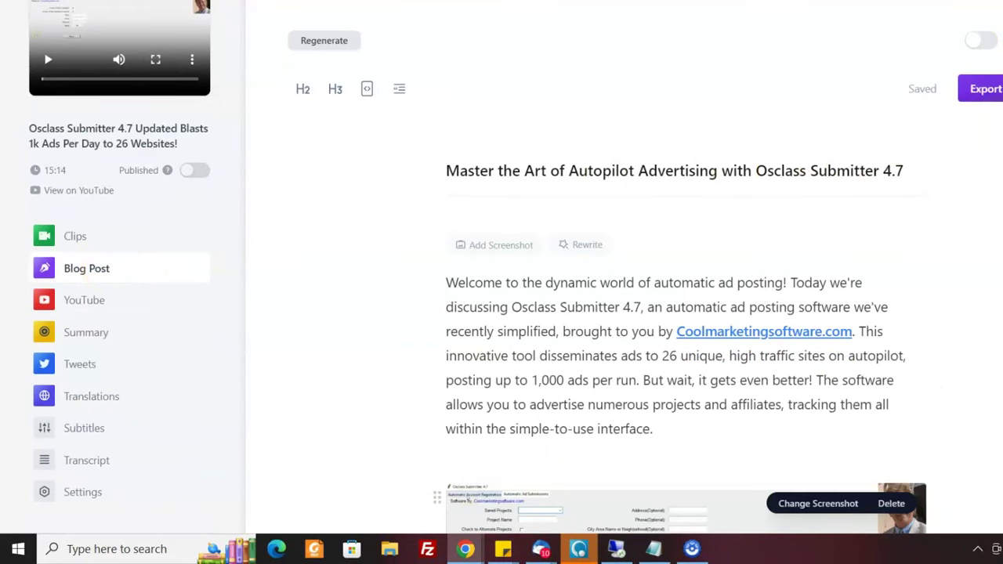
{"action": "scroll", "coordinate": [685, 314], "scroll_direction": "down", "scroll_amount": 3}
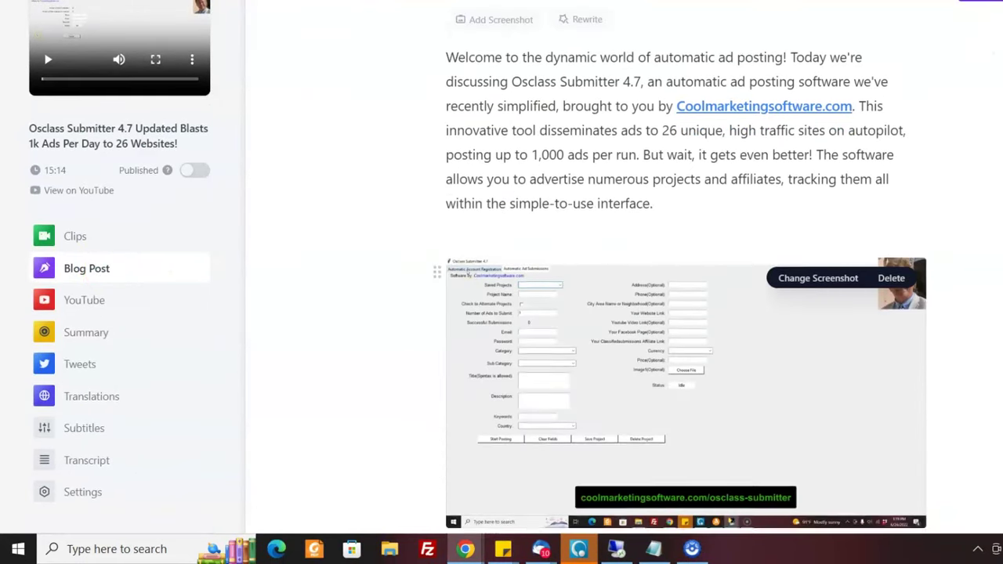
{"action": "scroll", "coordinate": [685, 313], "scroll_direction": "up", "scroll_amount": 3}
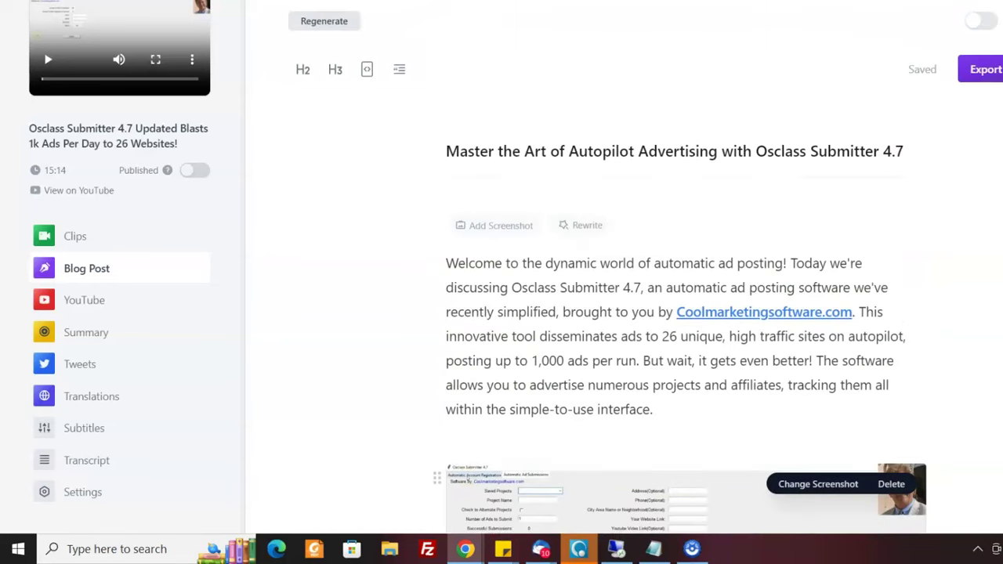
{"action": "scroll", "coordinate": [685, 313], "scroll_direction": "down", "scroll_amount": 10}
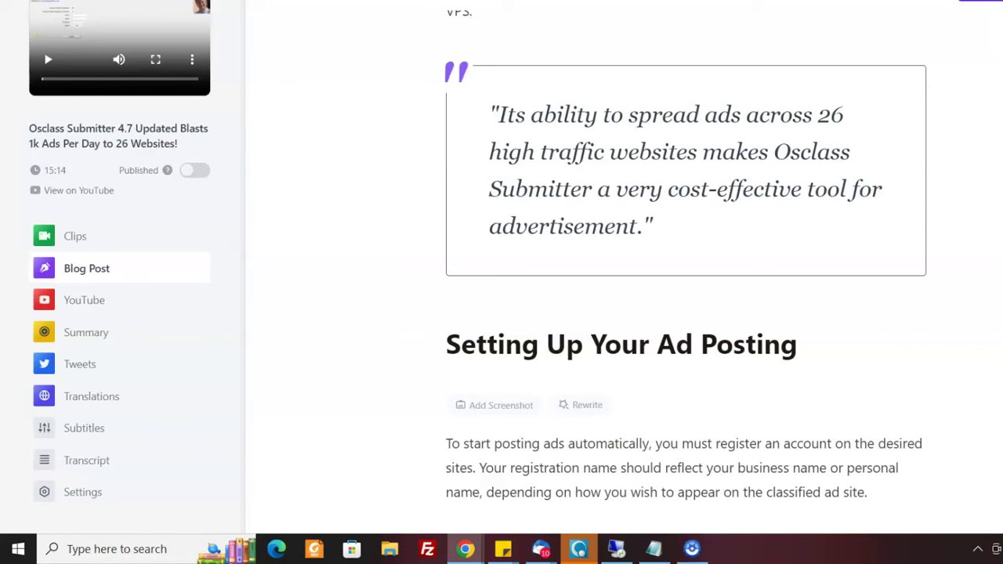
{"action": "scroll", "coordinate": [686, 313], "scroll_direction": "down", "scroll_amount": 4}
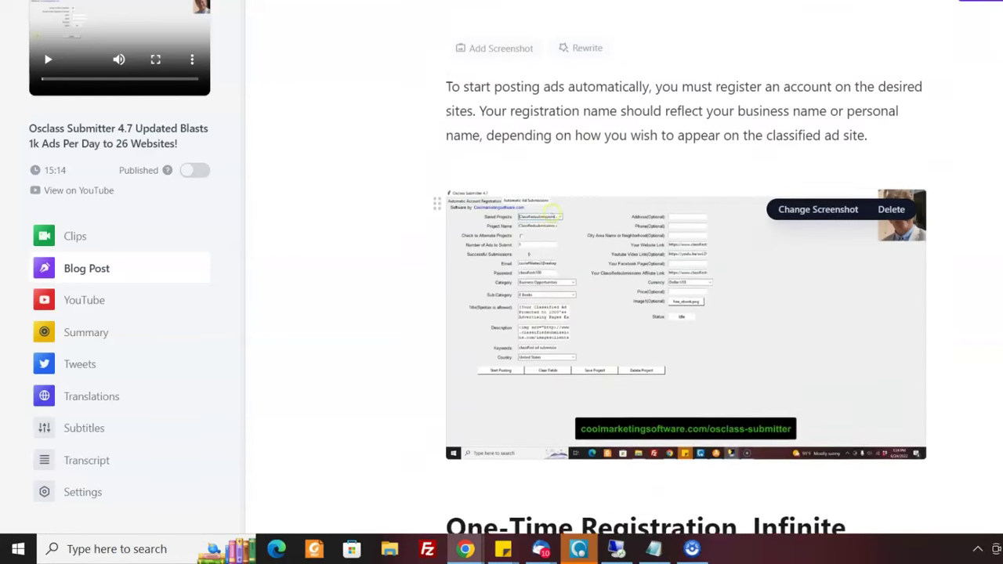
{"action": "scroll", "coordinate": [686, 313], "scroll_direction": "down", "scroll_amount": 10}
{"action": "scroll", "coordinate": [685, 313], "scroll_direction": "up", "scroll_amount": 4}
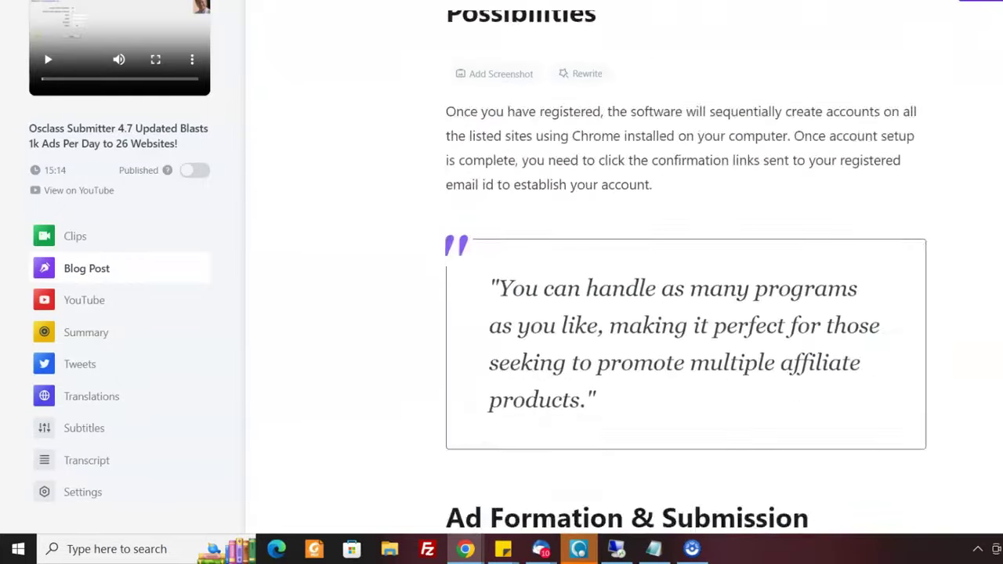
{"action": "scroll", "coordinate": [685, 314], "scroll_direction": "up", "scroll_amount": 20}
{"action": "left_click", "coordinate": [985, 14]}
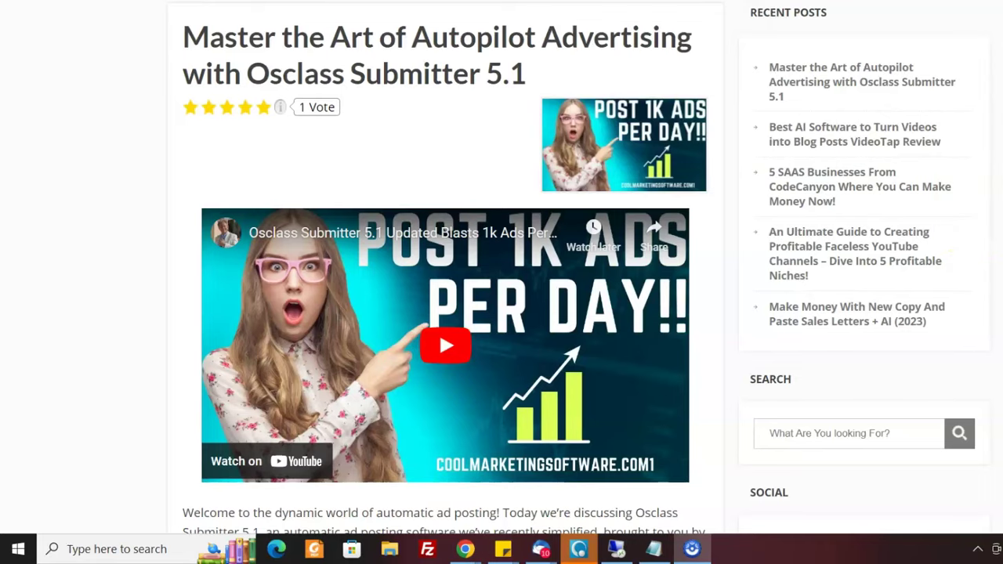
{"action": "scroll", "coordinate": [445, 266], "scroll_direction": "down", "scroll_amount": 9}
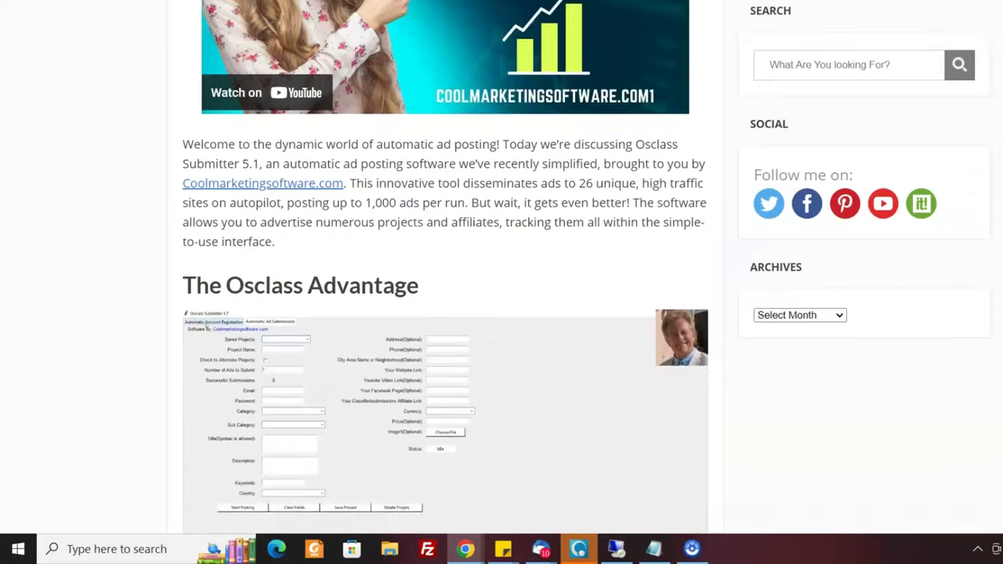
{"action": "scroll", "coordinate": [445, 267], "scroll_direction": "down", "scroll_amount": 10}
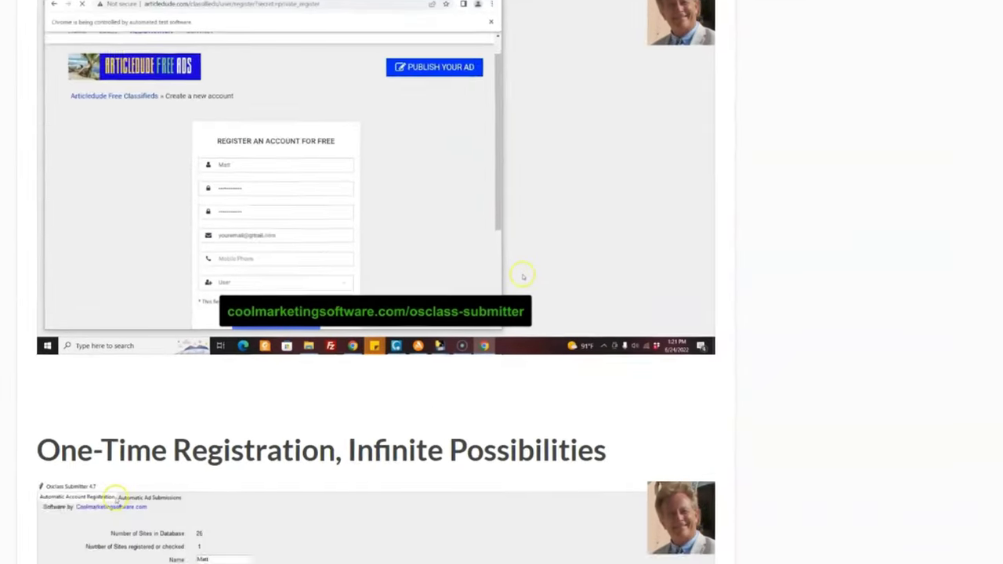
{"action": "scroll", "coordinate": [445, 266], "scroll_direction": "down", "scroll_amount": 4}
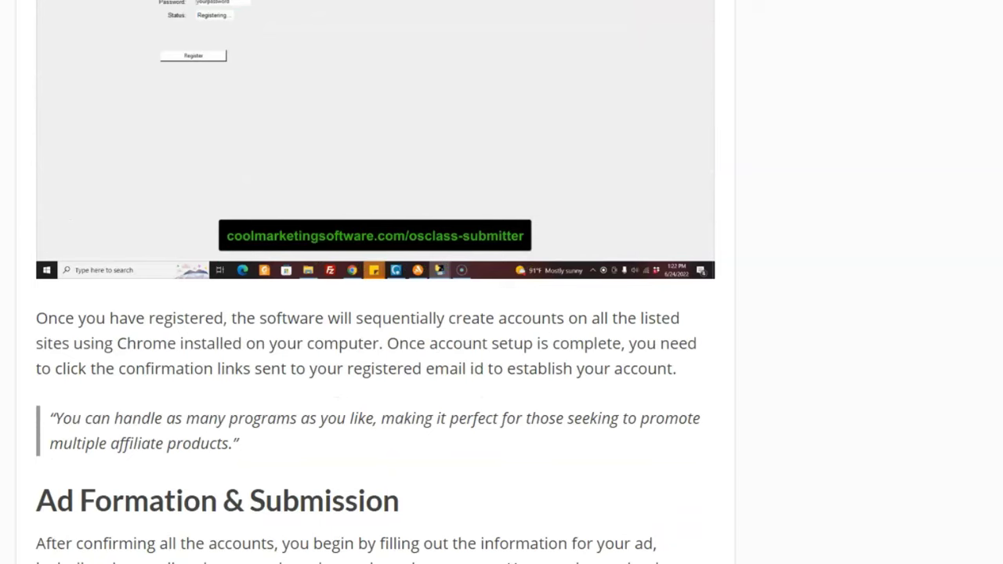
{"action": "scroll", "coordinate": [375, 282], "scroll_direction": "up", "scroll_amount": 20}
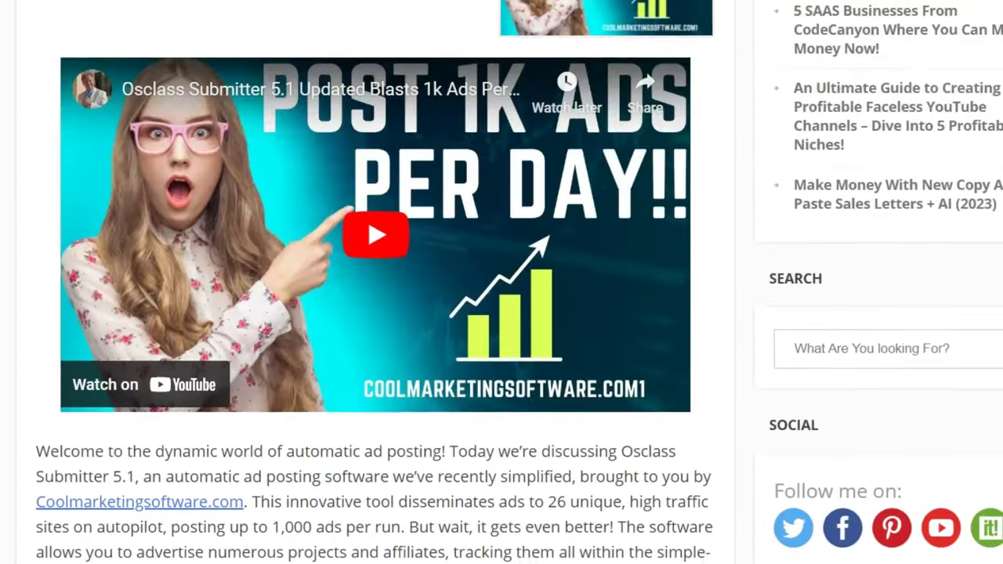
{"action": "scroll", "coordinate": [375, 282], "scroll_direction": "up", "scroll_amount": 3}
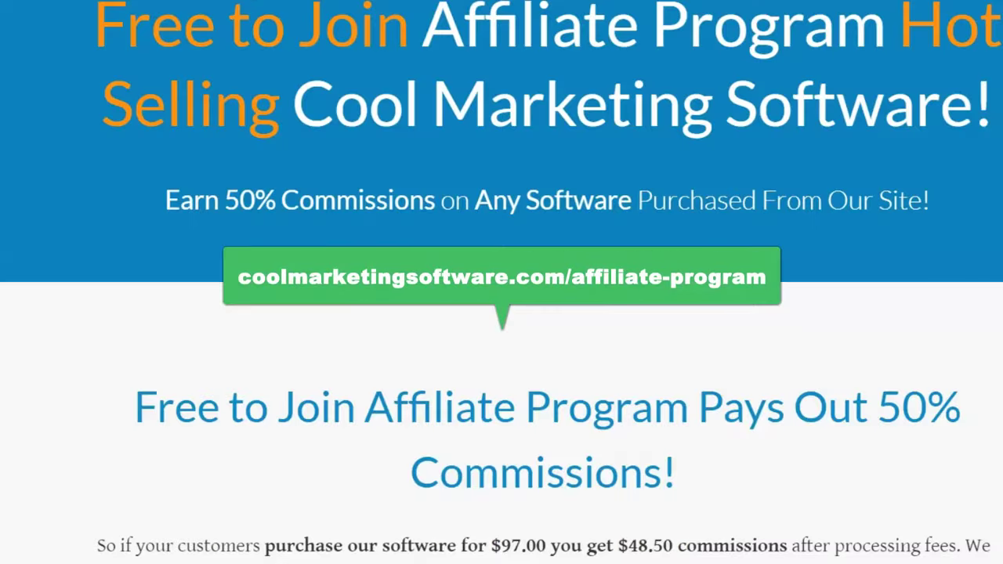
{"action": "scroll", "coordinate": [501, 282], "scroll_direction": "down", "scroll_amount": 3}
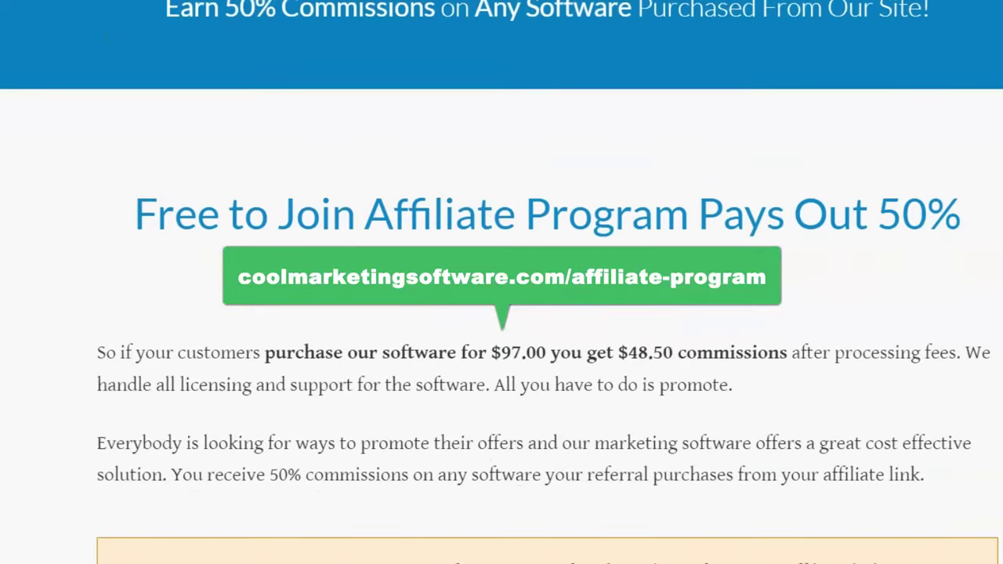
{"action": "scroll", "coordinate": [502, 282], "scroll_direction": "down", "scroll_amount": 3}
{"action": "scroll", "coordinate": [501, 282], "scroll_direction": "down", "scroll_amount": 6}
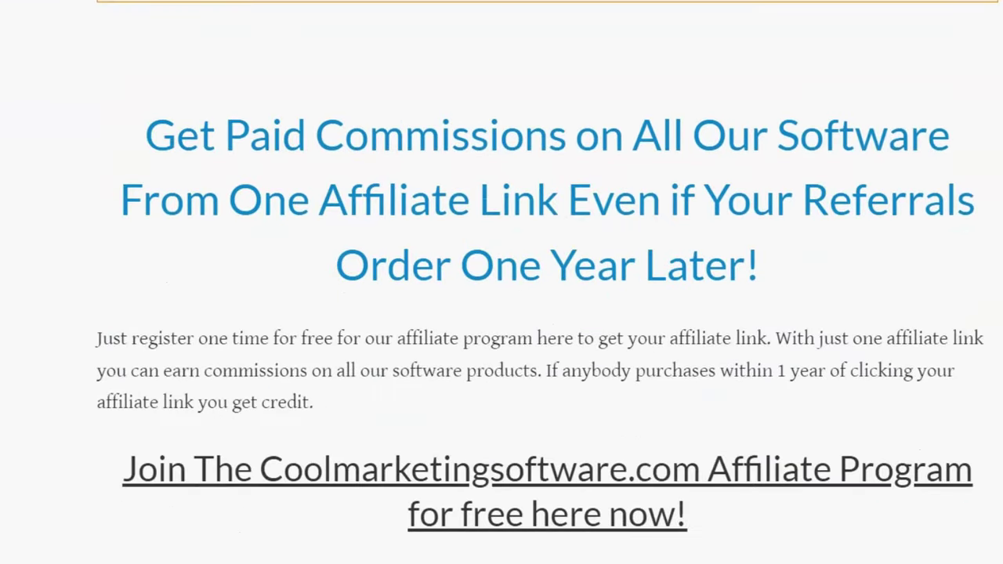
{"action": "scroll", "coordinate": [501, 282], "scroll_direction": "down", "scroll_amount": 5}
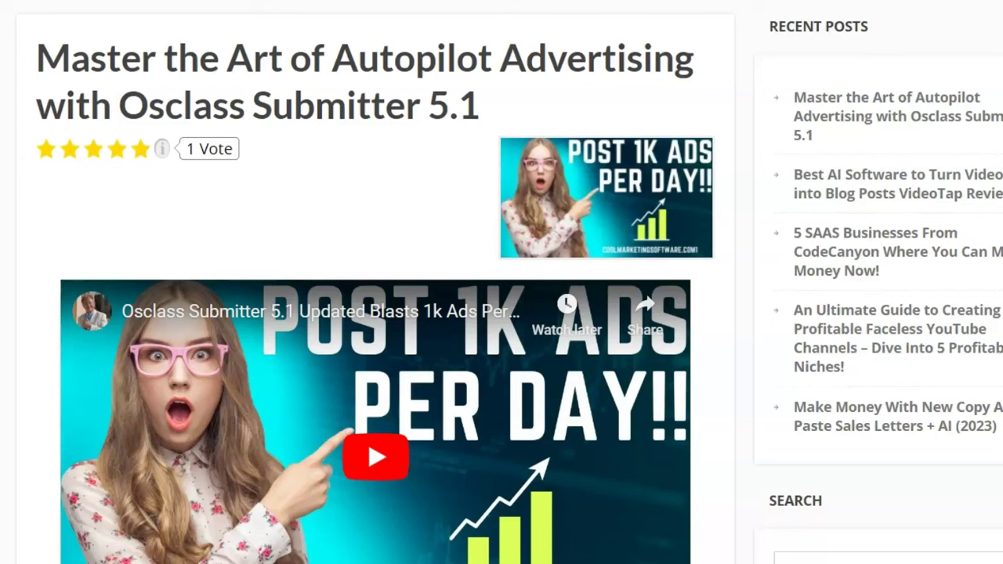
- Read the published post down to its 'Ad Formation & Submission' section
{"action": "scroll", "coordinate": [507, 51], "scroll_direction": "down", "scroll_amount": 7}
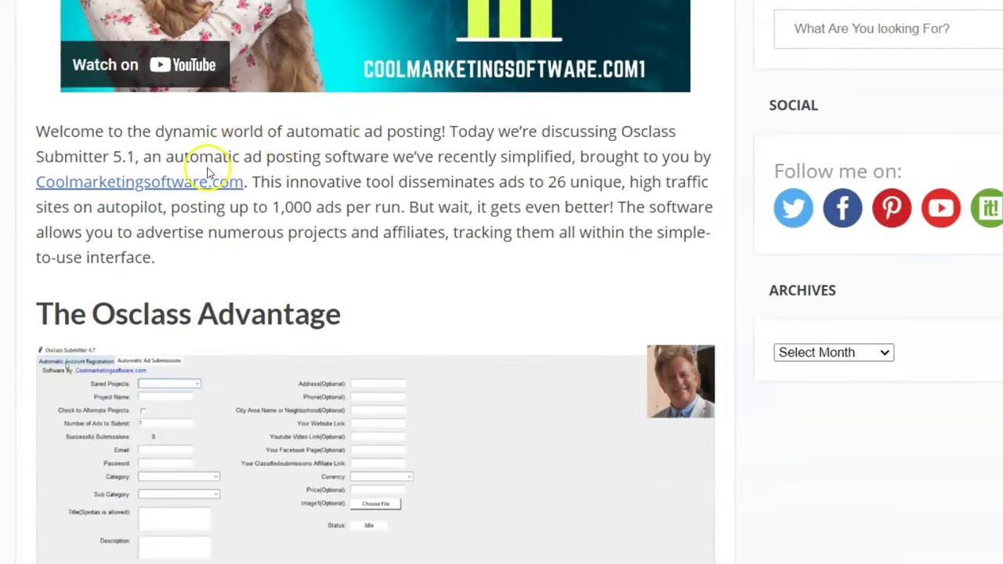
{"action": "scroll", "coordinate": [375, 282], "scroll_direction": "down", "scroll_amount": 8}
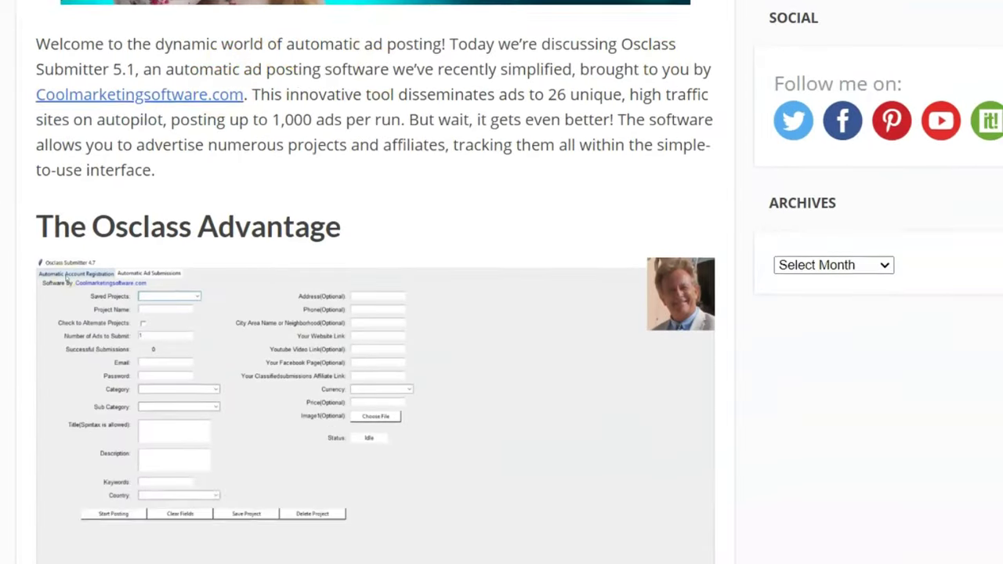
{"action": "scroll", "coordinate": [519, 509], "scroll_direction": "down", "scroll_amount": 14}
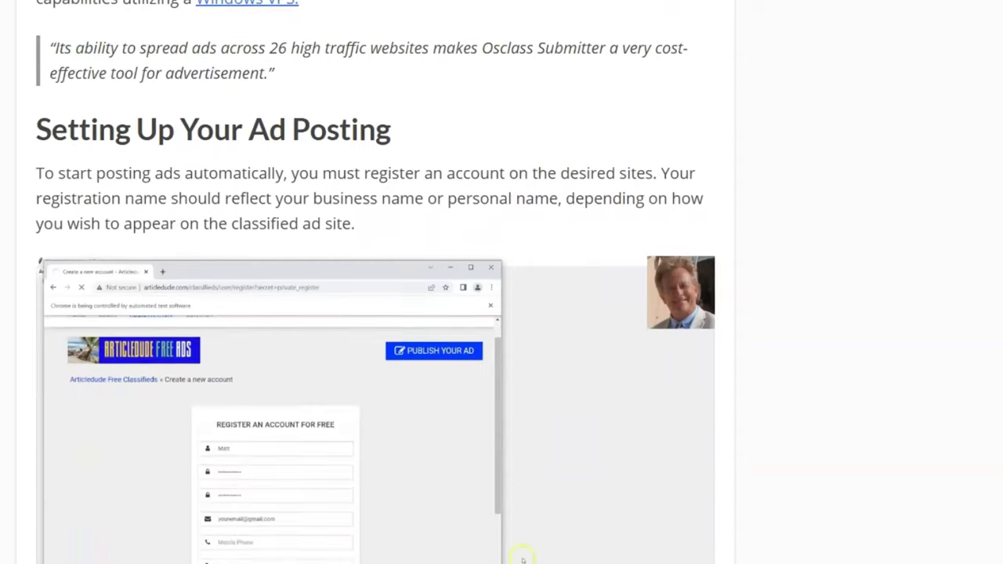
{"action": "scroll", "coordinate": [333, 77], "scroll_direction": "down", "scroll_amount": 6}
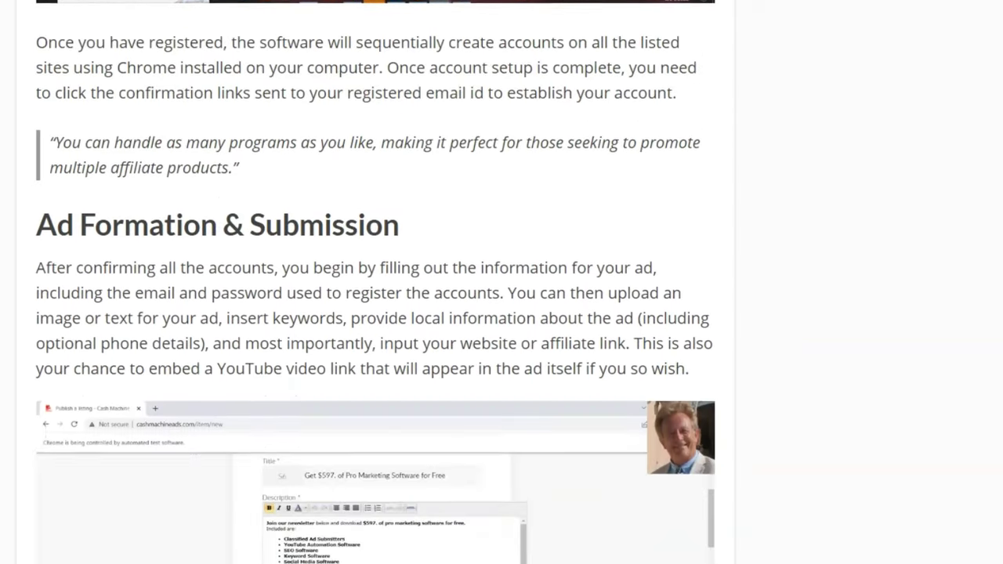
{"action": "scroll", "coordinate": [333, 77], "scroll_direction": "up", "scroll_amount": 2}
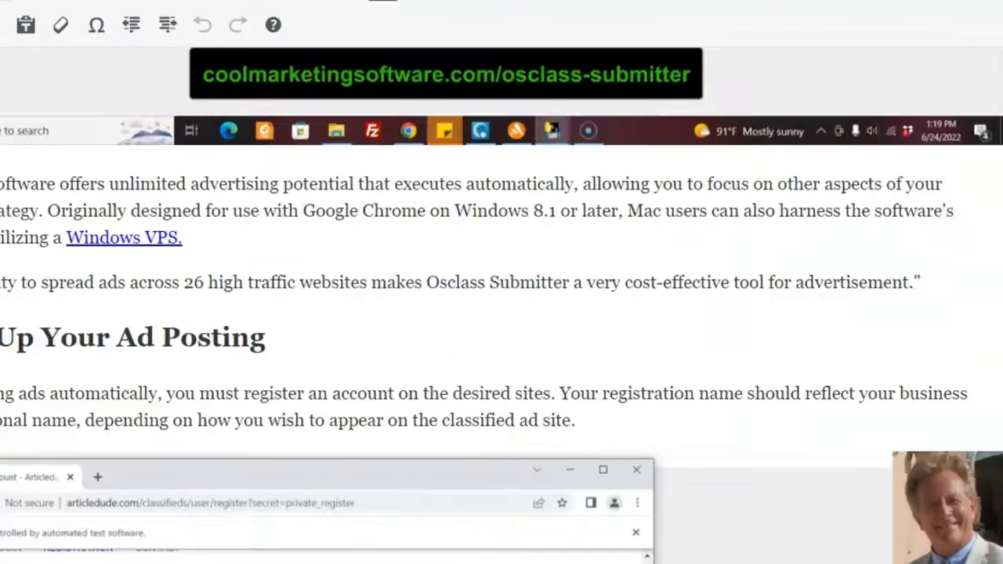
- Select the intro's Coolmarketingsoftware.com link and open its osclass-submitter URL for editing
{"action": "scroll", "coordinate": [501, 313], "scroll_direction": "down", "scroll_amount": 9}
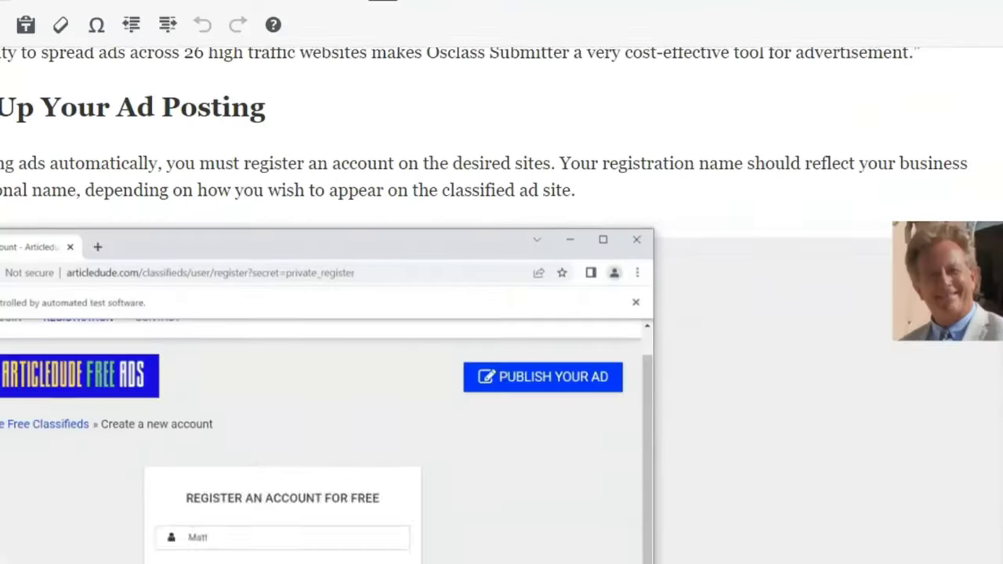
{"action": "scroll", "coordinate": [501, 313], "scroll_direction": "up", "scroll_amount": 5}
{"action": "scroll", "coordinate": [502, 314], "scroll_direction": "down", "scroll_amount": 12}
{"action": "scroll", "coordinate": [501, 314], "scroll_direction": "up", "scroll_amount": 7}
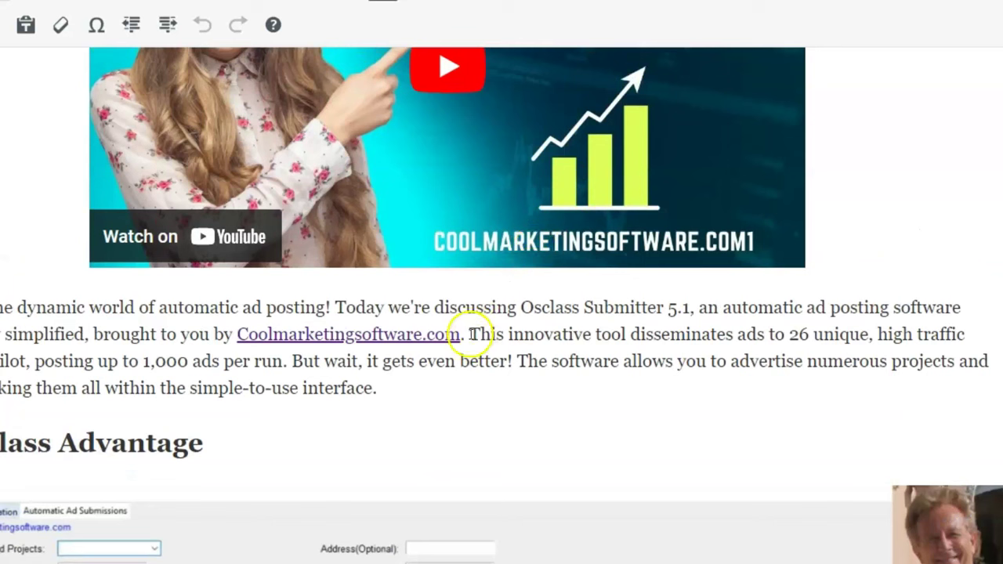
{"action": "left_click_drag", "start_coordinate": [469, 335], "coordinate": [241, 335]}
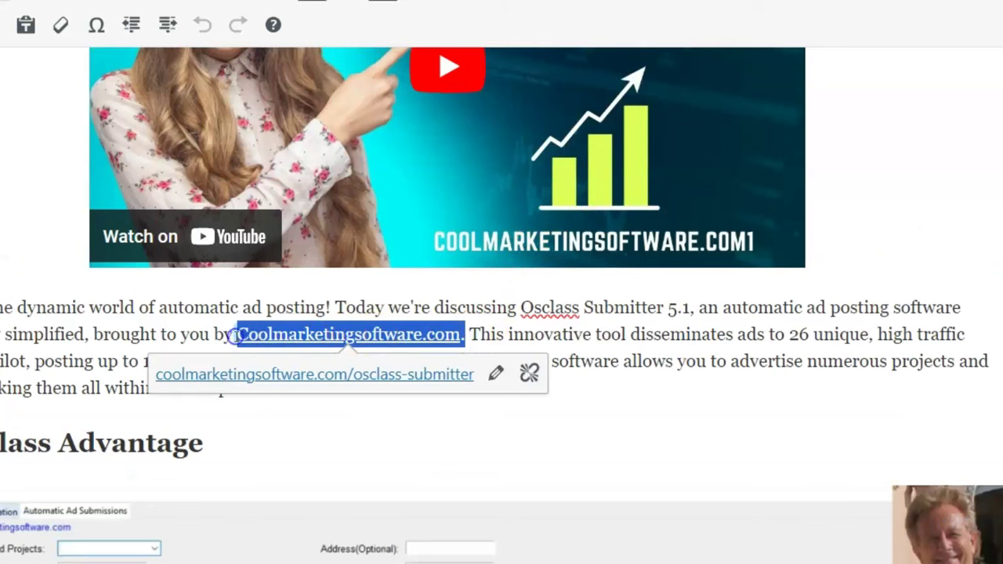
{"action": "left_click", "coordinate": [495, 374]}
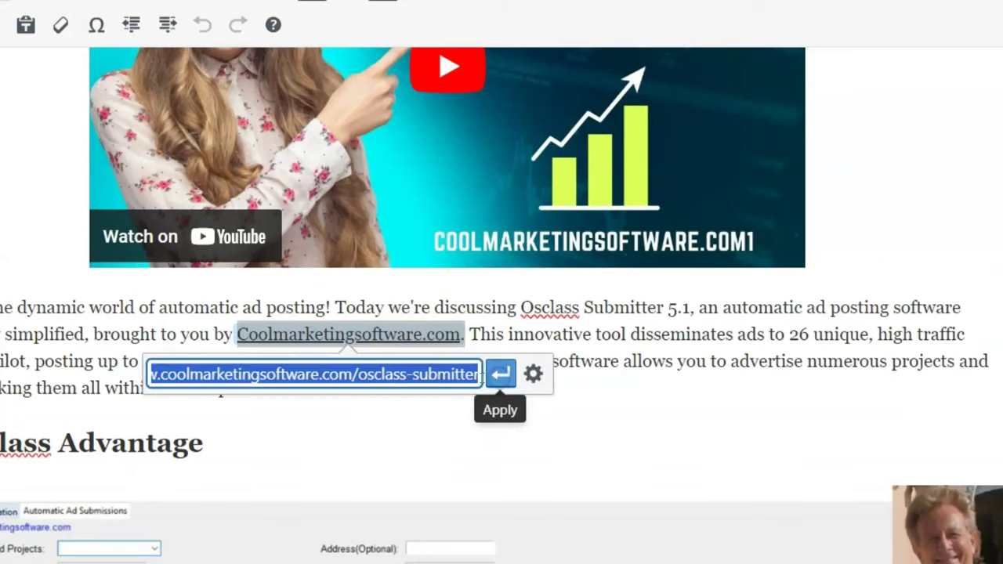